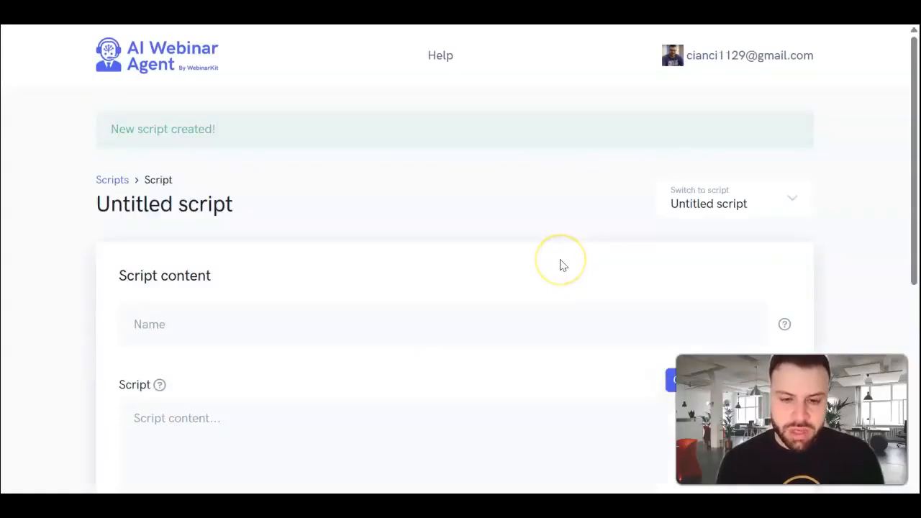
# - Start generating the untitled script with AI and choose Sales webinar as the script type
pyautogui.scroll(-1, 561, 265)
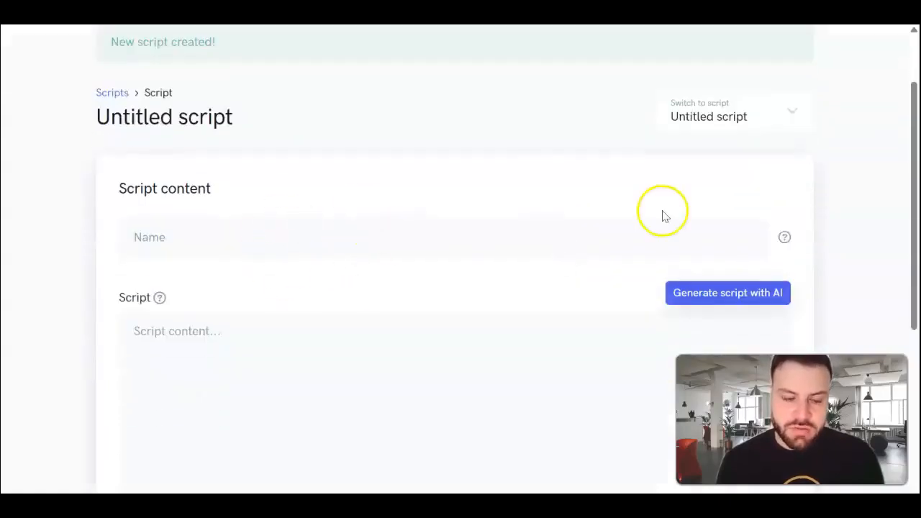
pyautogui.scroll(-1, 777, 232)
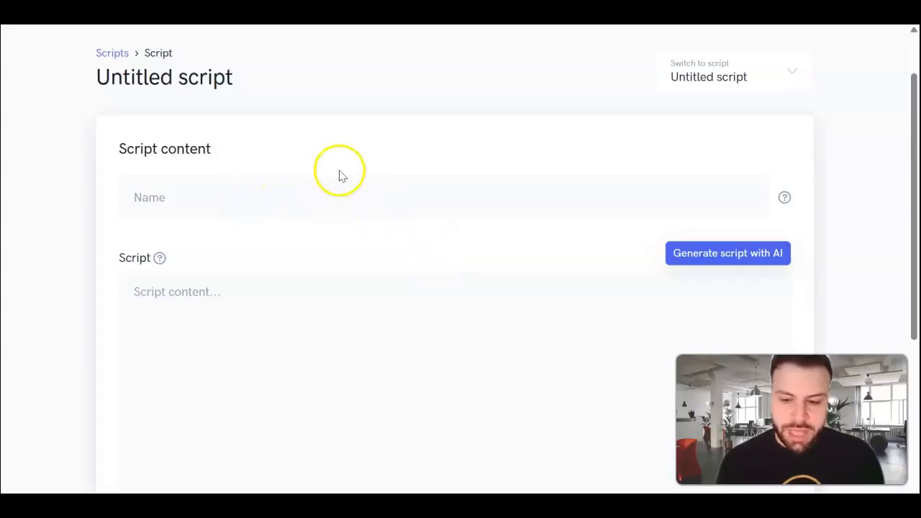
pyautogui.click(734, 253)
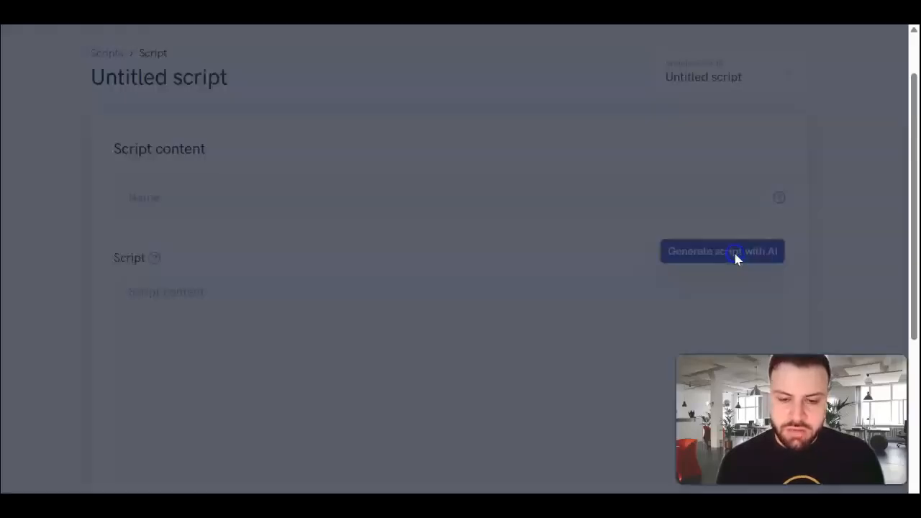
pyautogui.click(358, 216)
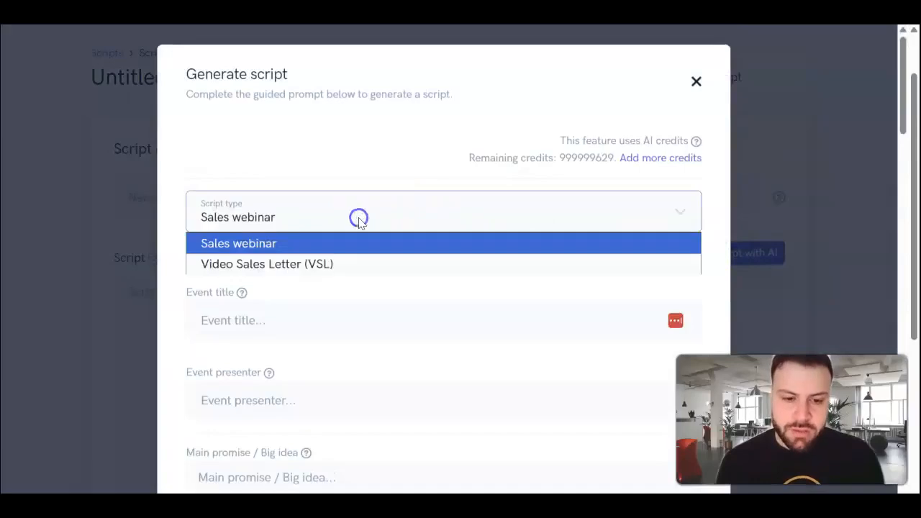
pyautogui.click(328, 263)
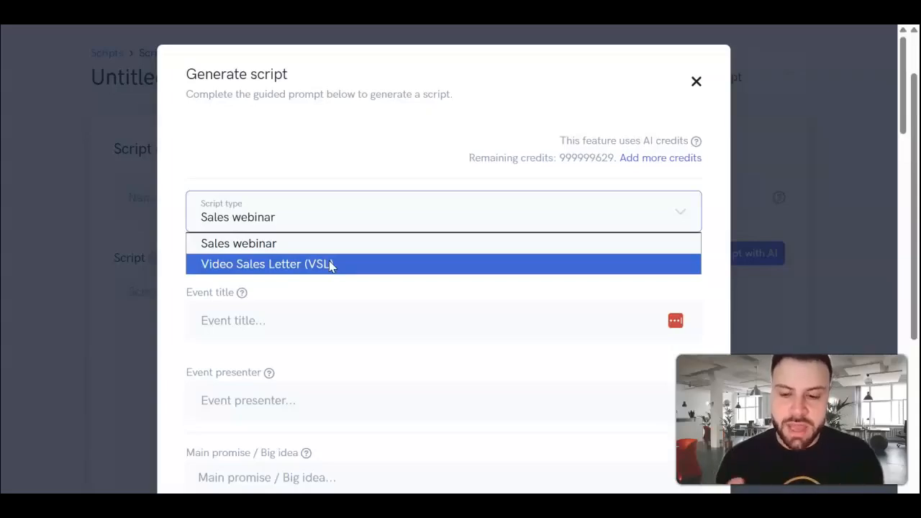
pyautogui.click(318, 249)
pyautogui.click(361, 174)
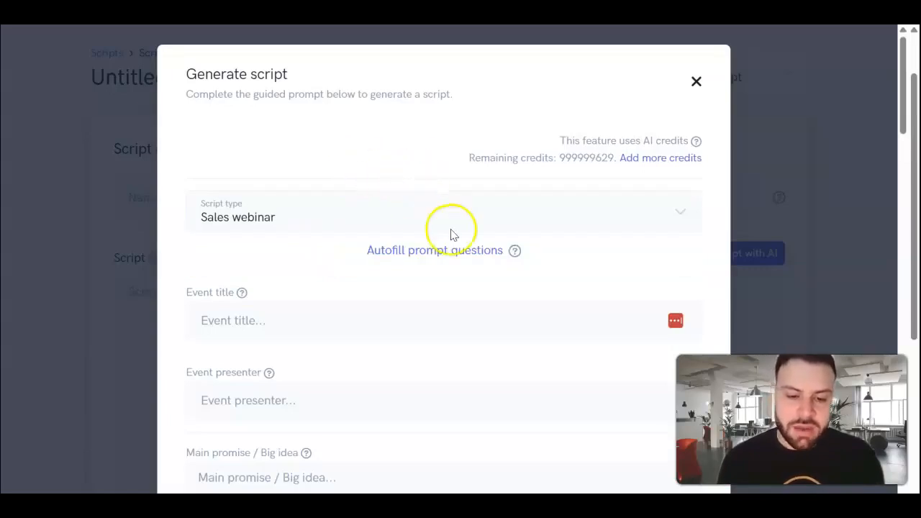
pyautogui.click(435, 258)
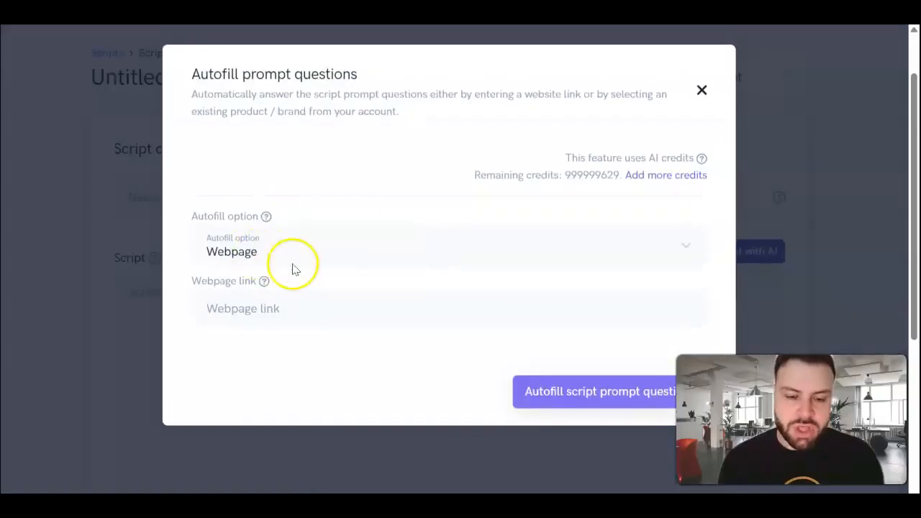
pyautogui.click(349, 262)
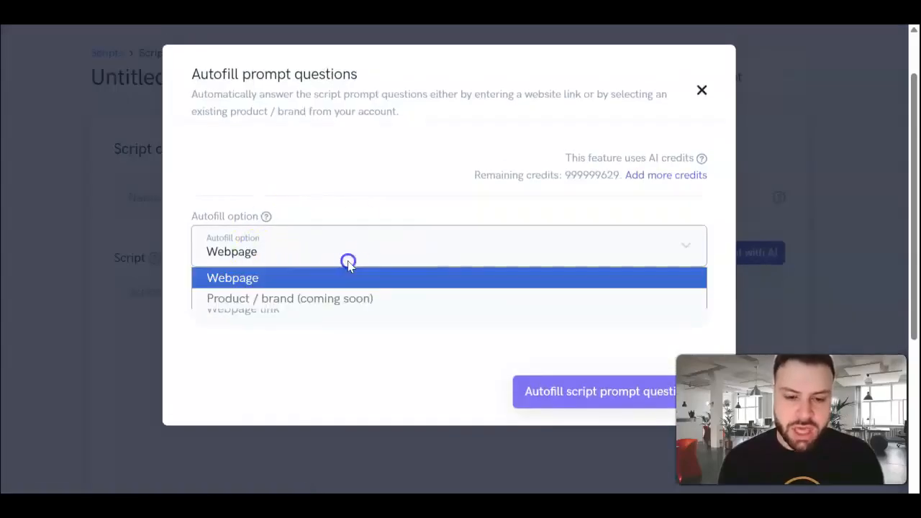
pyautogui.click(341, 285)
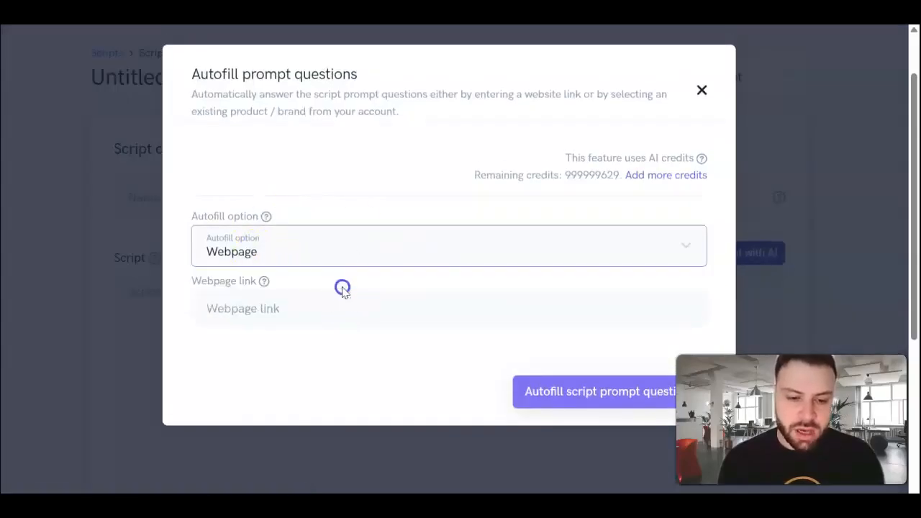
pyautogui.click(310, 309)
pyautogui.click(320, 353)
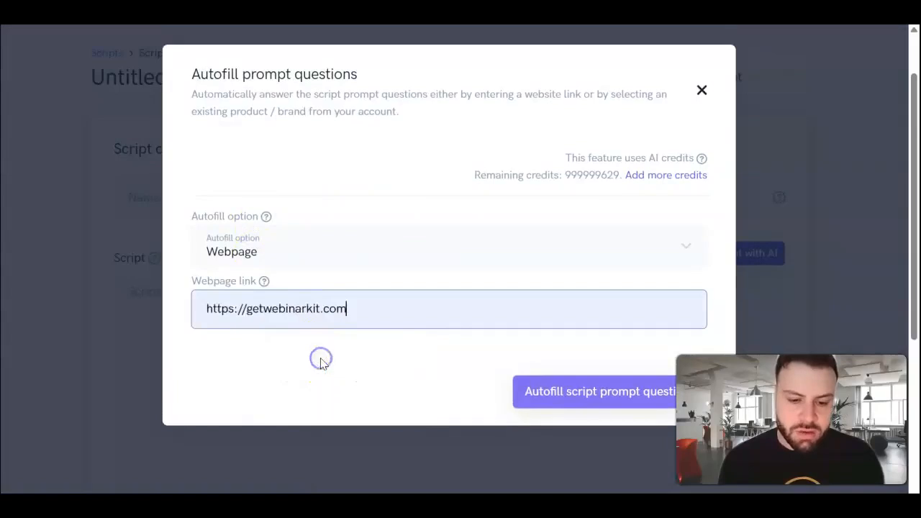
pyautogui.click(554, 394)
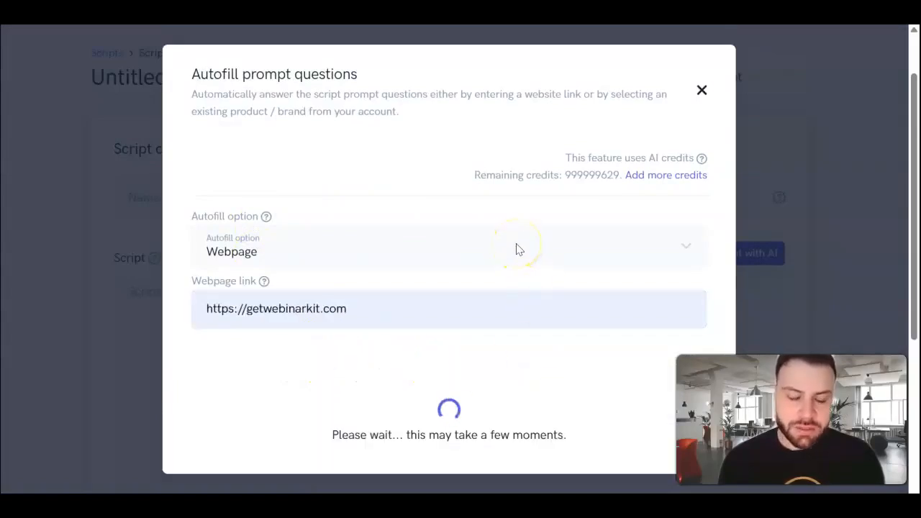
pyautogui.scroll(-1, 519, 249)
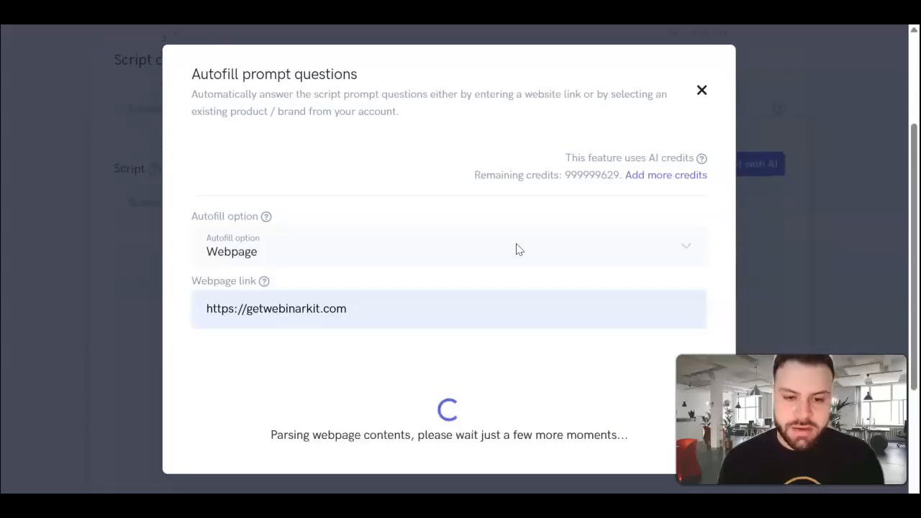
pyautogui.scroll(1, 516, 250)
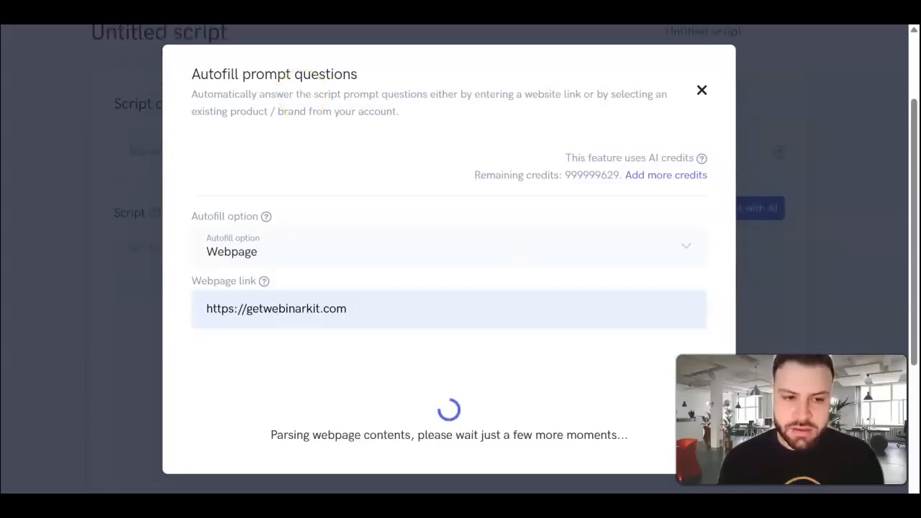
# - Review the autofilled prompt answers from the event title through pain points, presenter's journey, offer and pricing to the closing hook
pyautogui.scroll(-3, 479, 262)
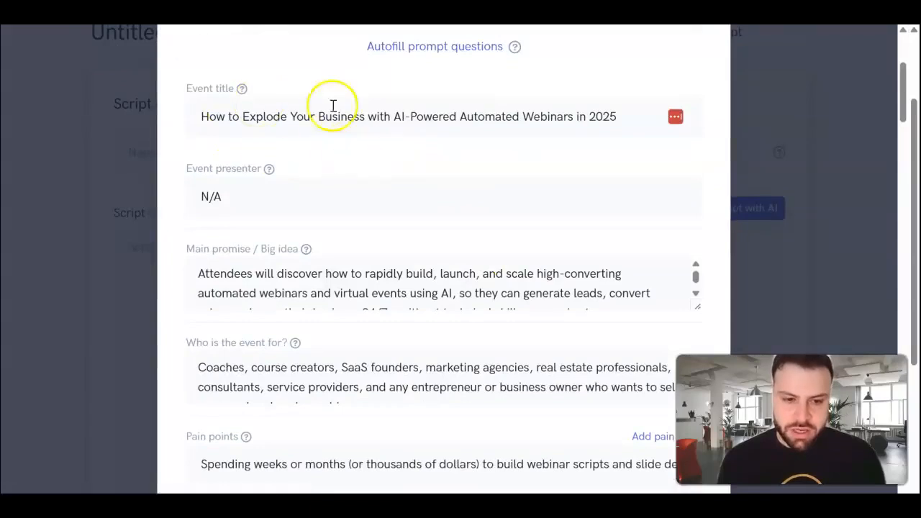
pyautogui.scroll(-1, 416, 265)
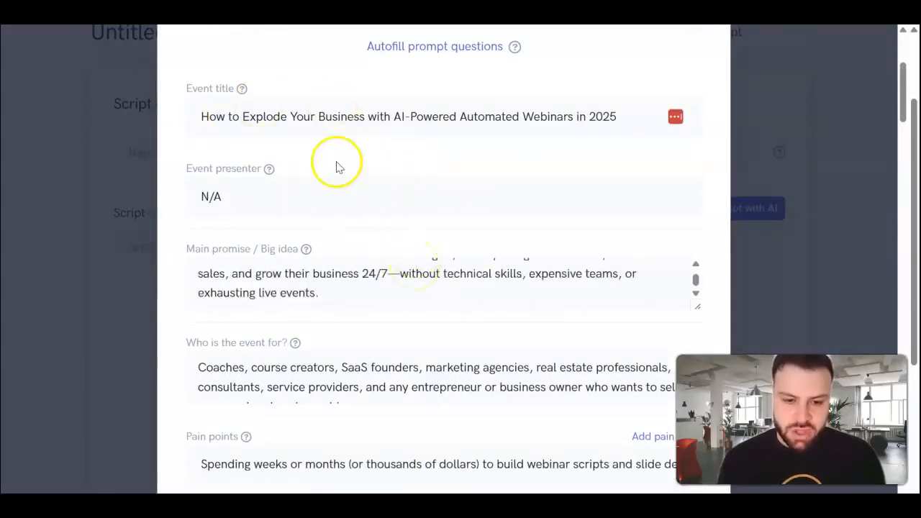
pyautogui.moveTo(270, 173)
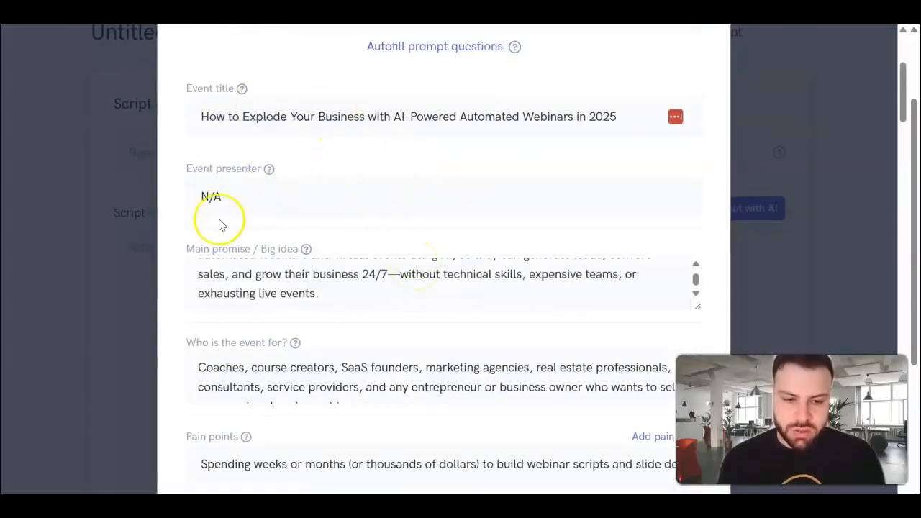
pyautogui.scroll(-2, 377, 158)
pyautogui.scroll(2, 384, 289)
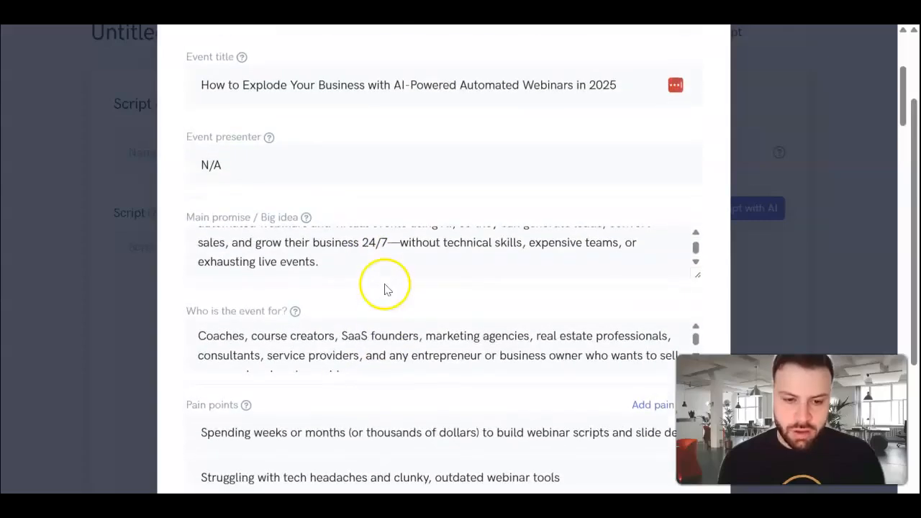
pyautogui.scroll(-3, 425, 302)
pyautogui.scroll(-10, 426, 302)
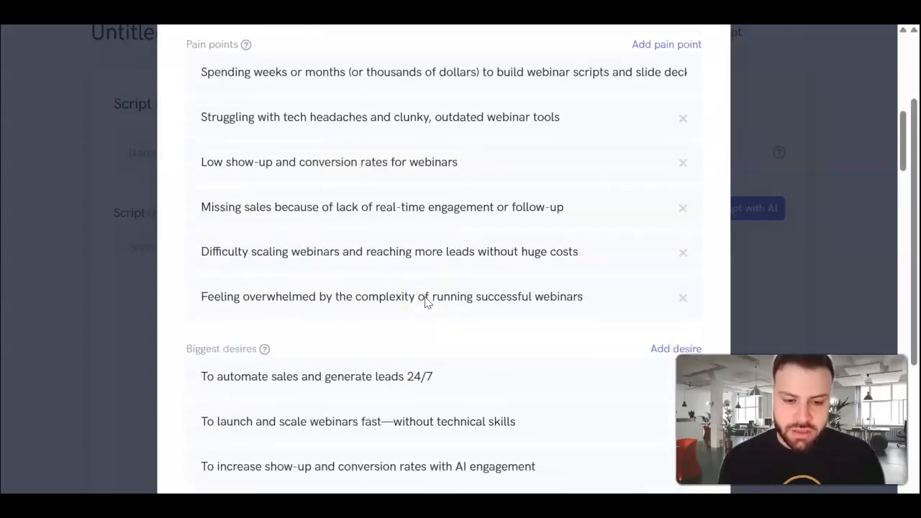
pyautogui.scroll(-5, 425, 303)
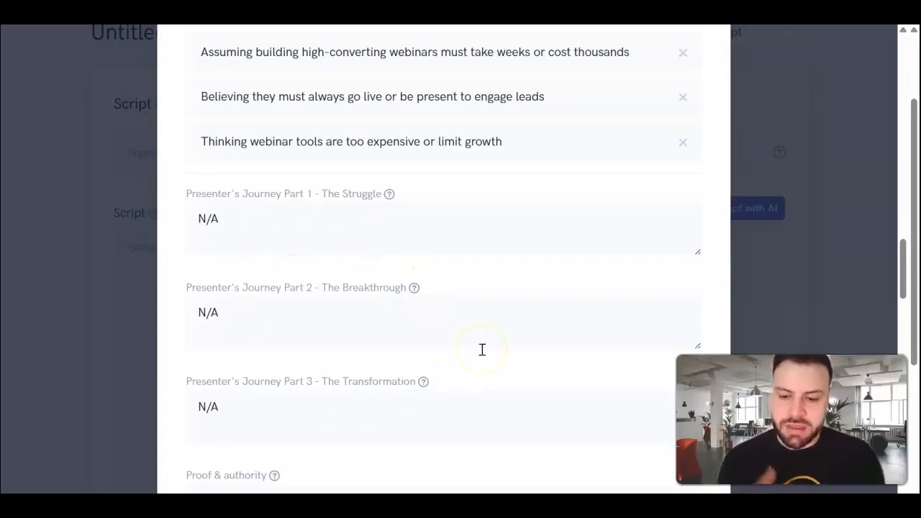
pyautogui.scroll(-5, 482, 350)
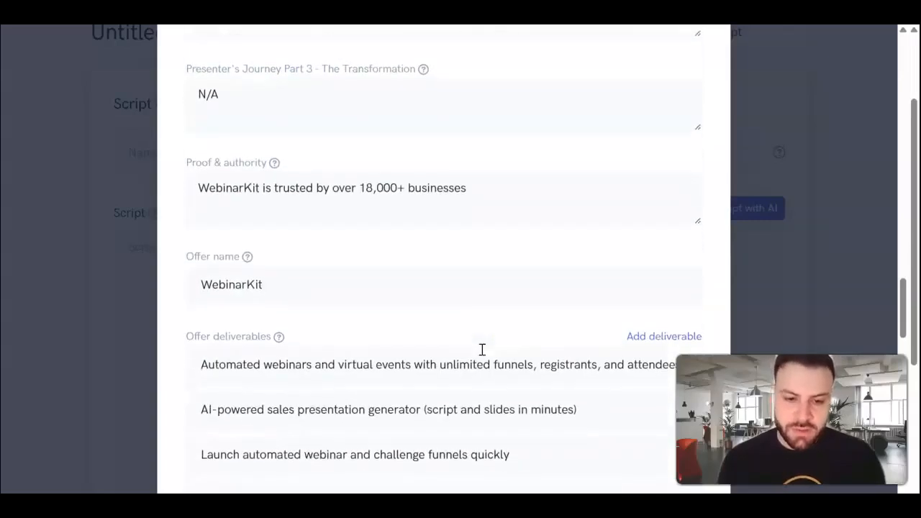
pyautogui.scroll(-12, 482, 349)
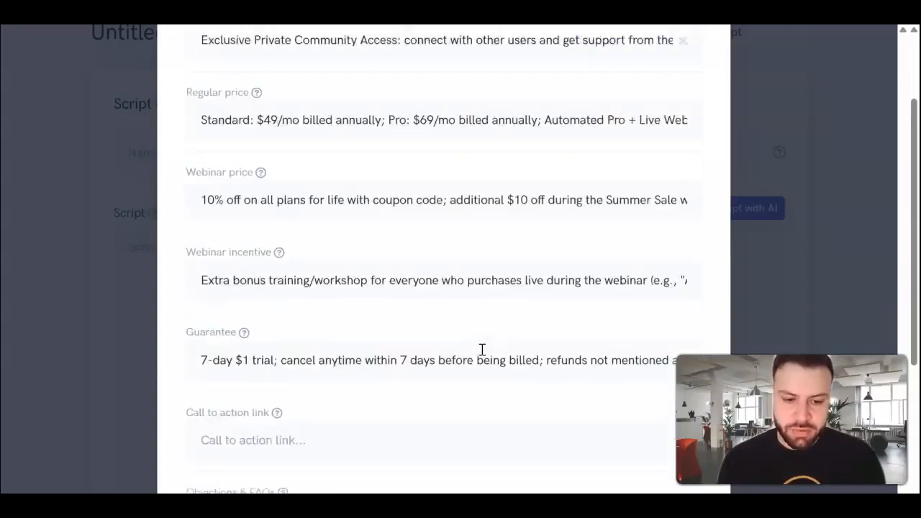
pyautogui.scroll(-2, 483, 350)
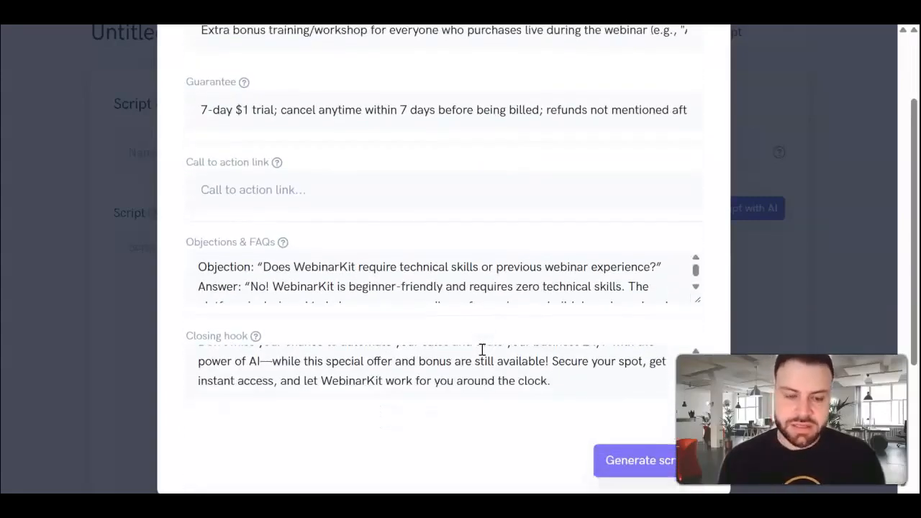
pyautogui.click(295, 197)
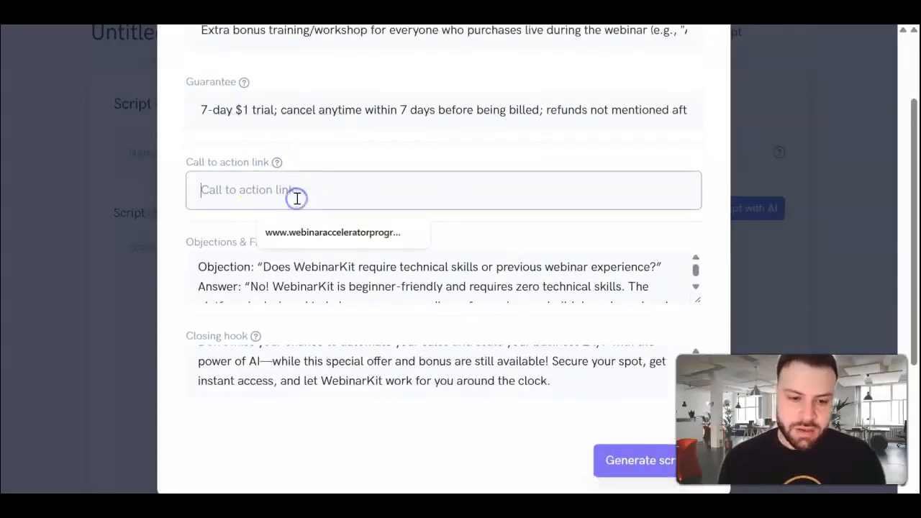
pyautogui.click(309, 232)
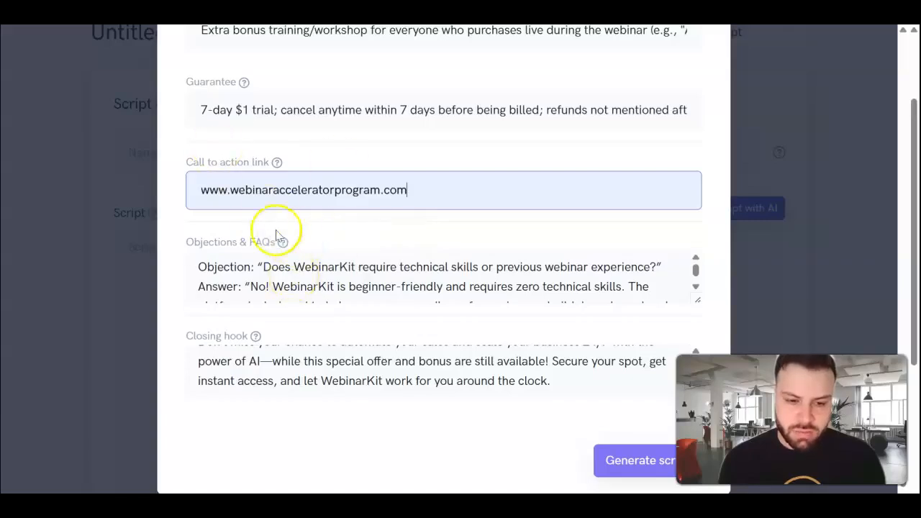
pyautogui.moveTo(230, 194); pyautogui.dragTo(451, 185)
pyautogui.write('getwebinarkit')
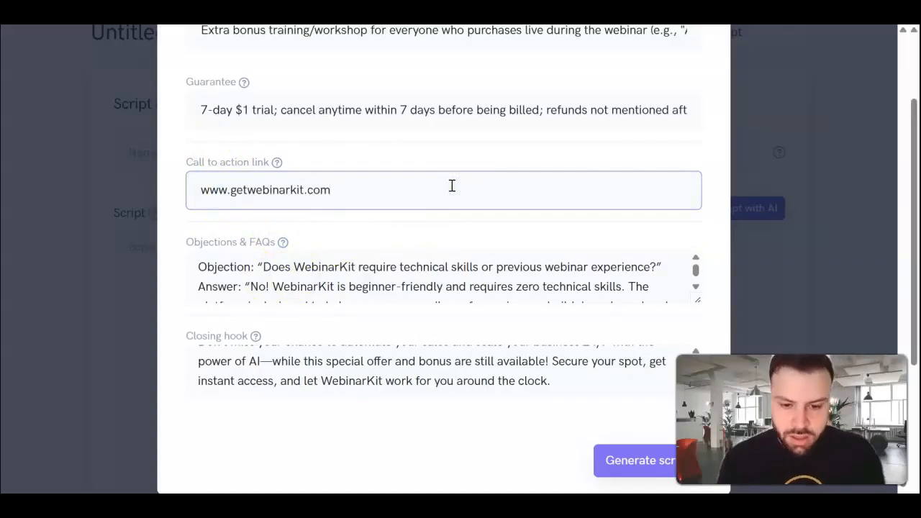
pyautogui.click(608, 458)
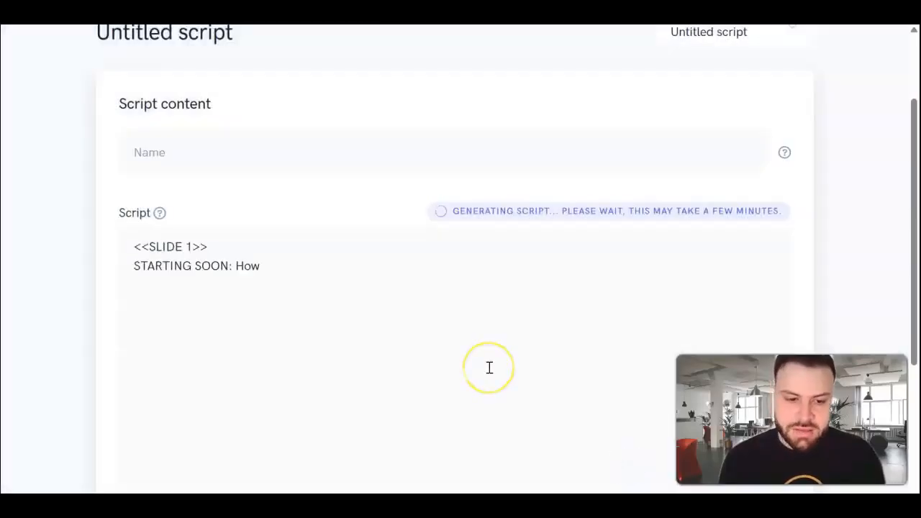
# - Read through the generated script, examining the opening slides and the final offer slides
pyautogui.scroll(-2, 403, 361)
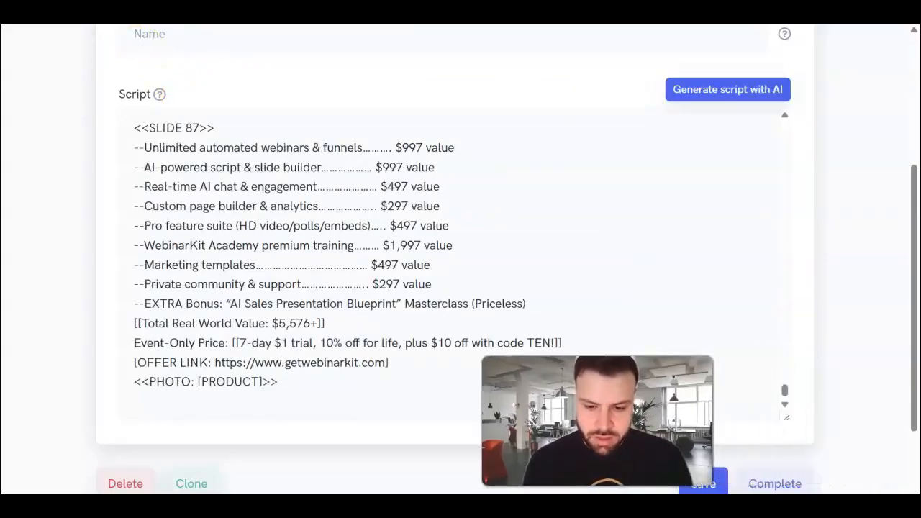
pyautogui.moveTo(786, 397); pyautogui.dragTo(811, 119)
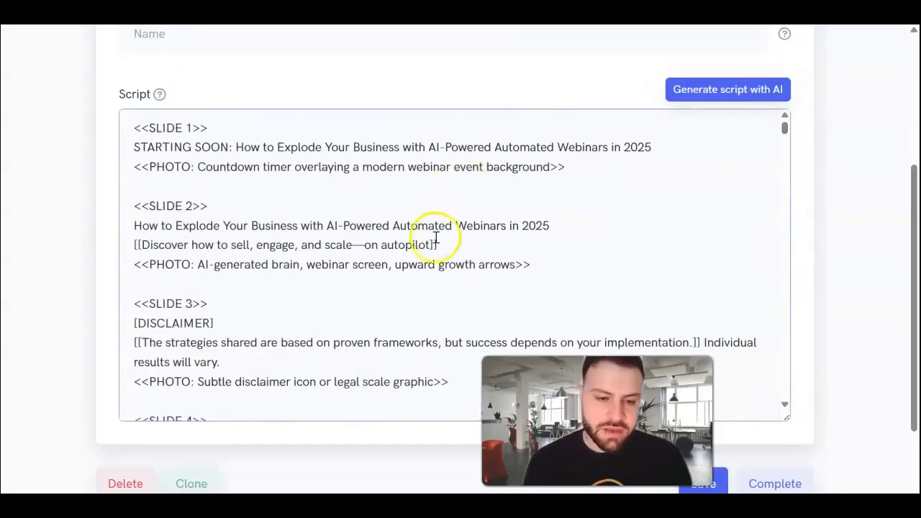
pyautogui.scroll(-3, 432, 239)
pyautogui.scroll(-6, 436, 238)
pyautogui.scroll(9, 436, 237)
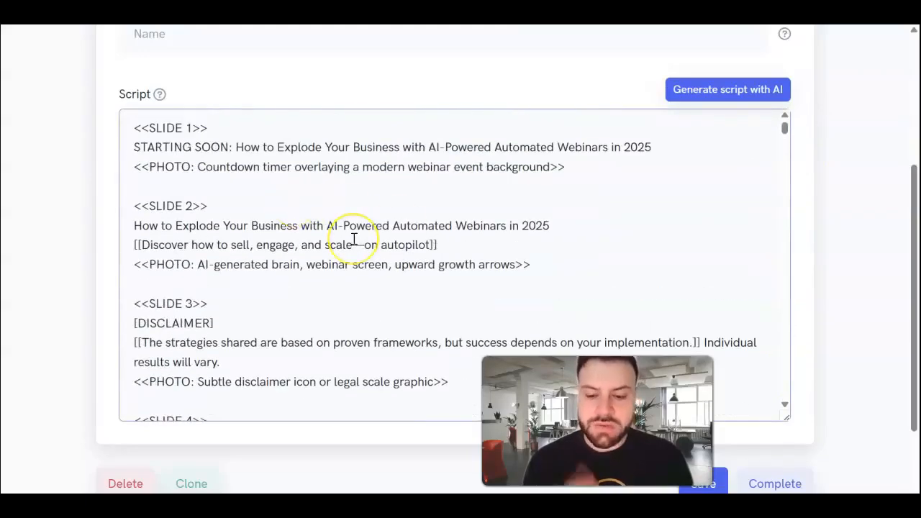
pyautogui.moveTo(597, 421); pyautogui.dragTo(790, 430)
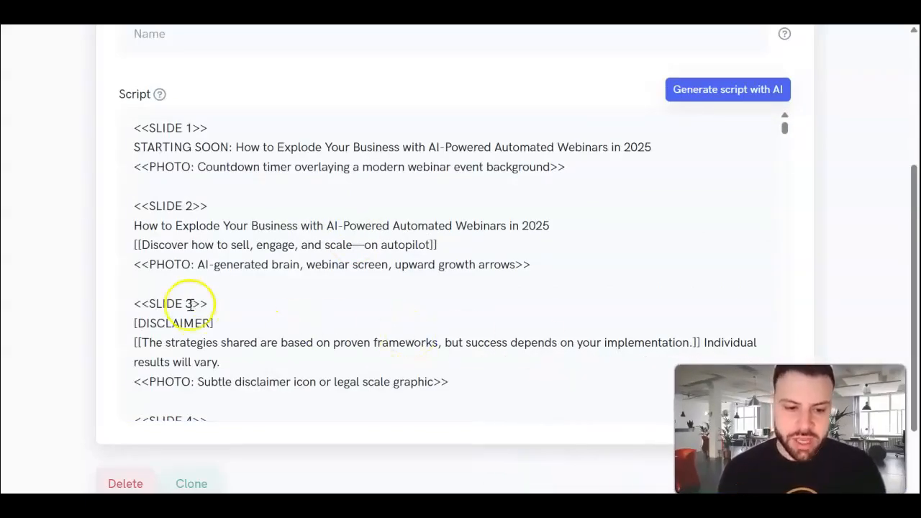
pyautogui.click(267, 267)
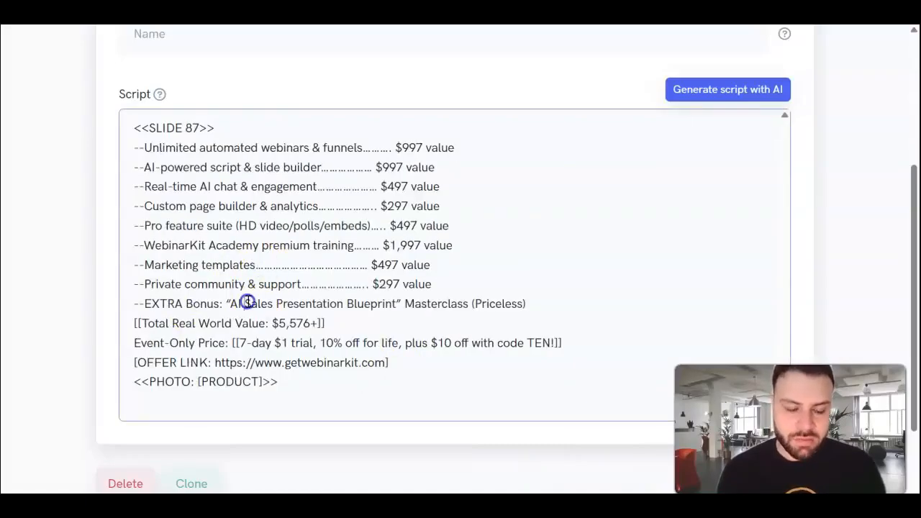
pyautogui.scroll(2, 247, 300)
pyautogui.scroll(-1, 216, 324)
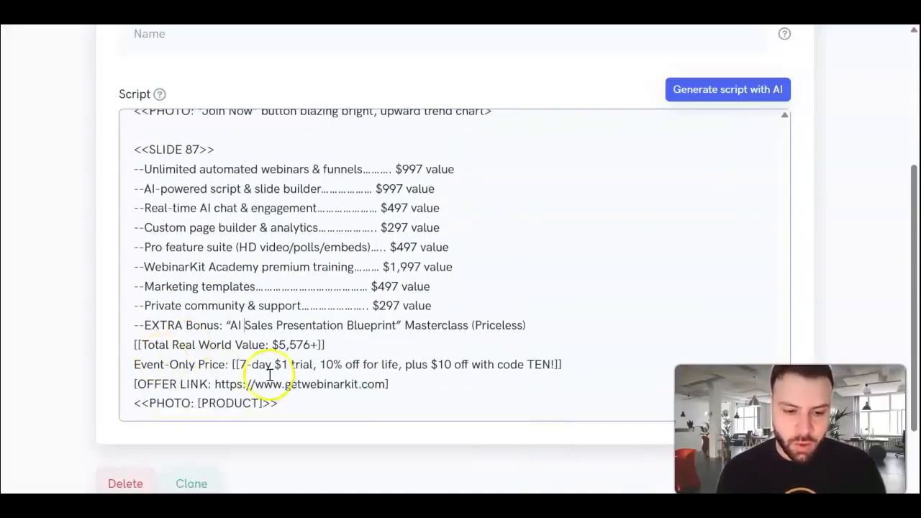
pyautogui.scroll(2, 280, 289)
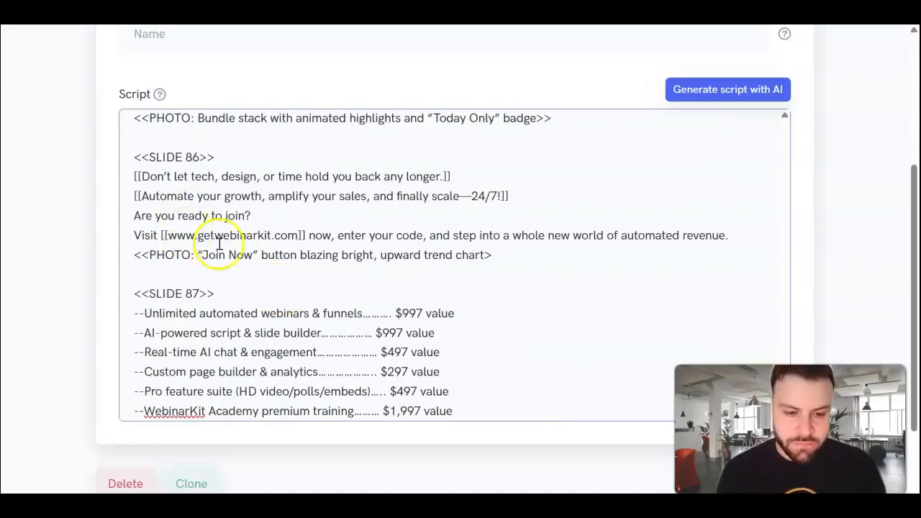
pyautogui.scroll(7, 352, 215)
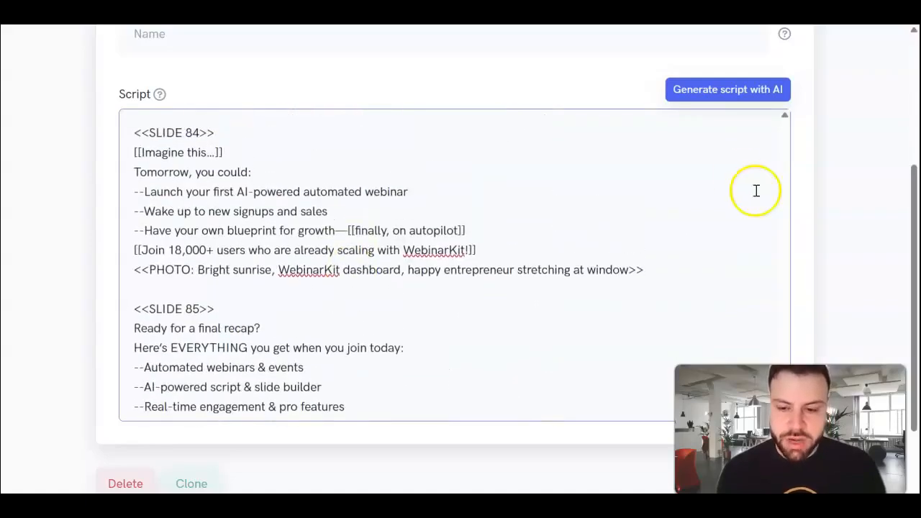
# - Save the generated script
pyautogui.moveTo(791, 430); pyautogui.dragTo(786, 350)
pyautogui.click(695, 478)
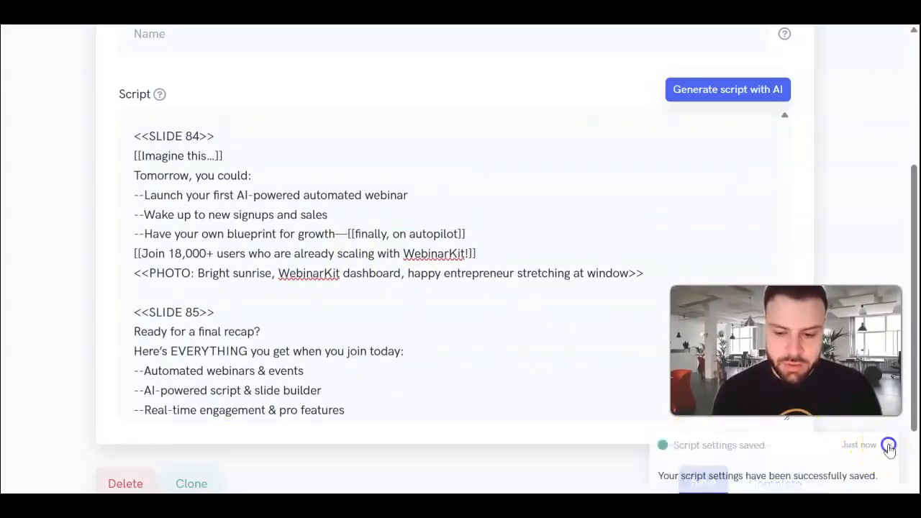
# - Complete the script editing, dismiss the welcome video and create a new presentation in the Slides section
pyautogui.click(780, 484)
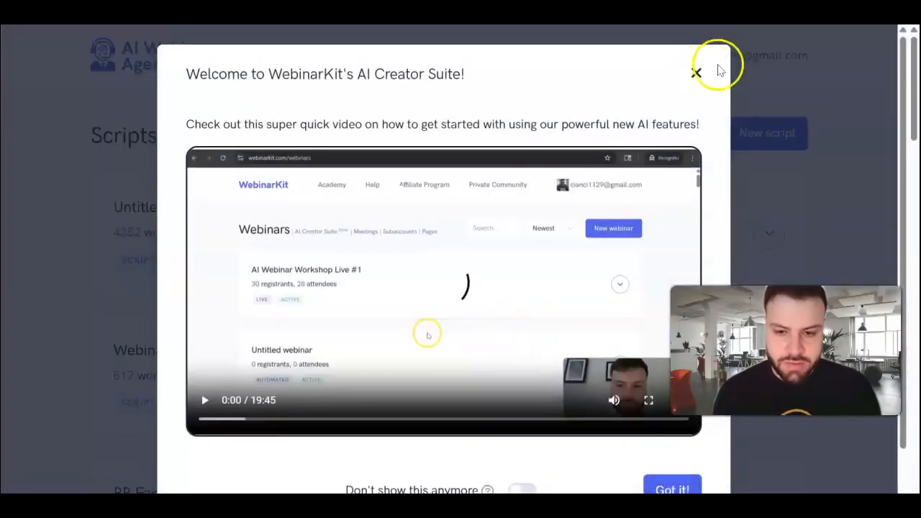
pyautogui.click(696, 73)
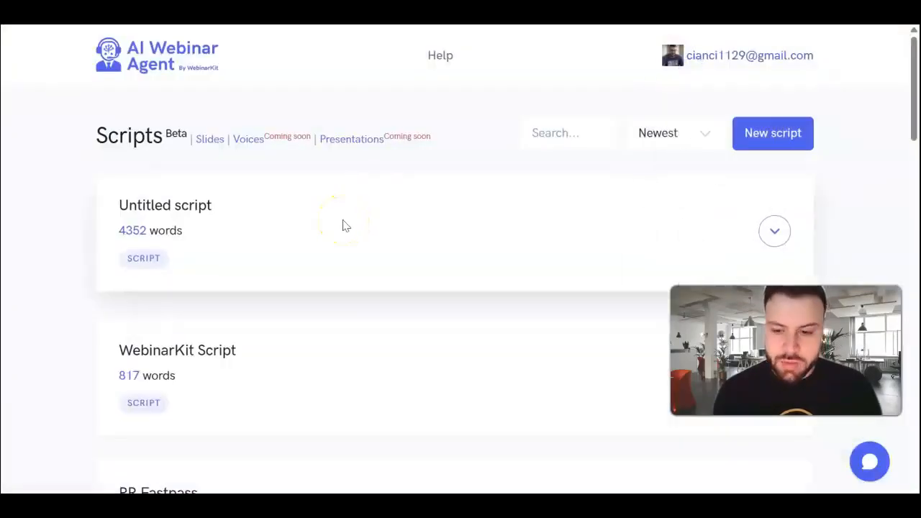
pyautogui.click(209, 140)
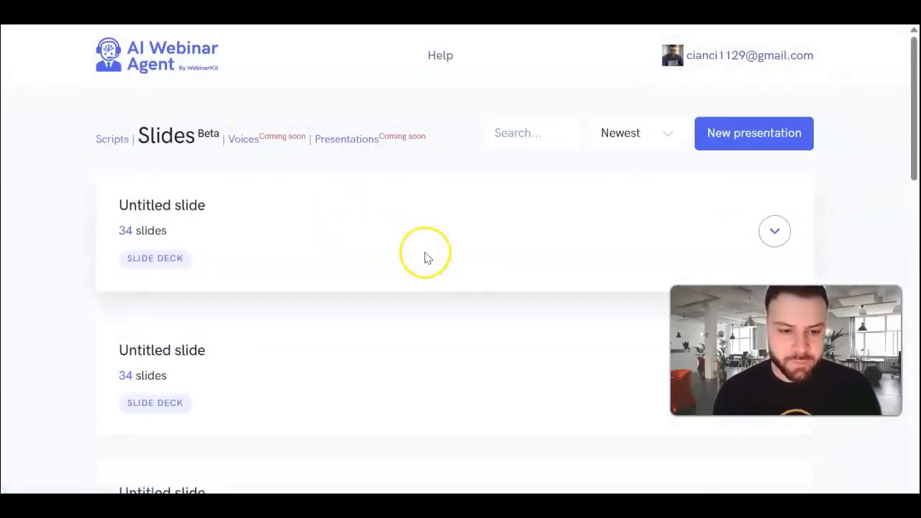
pyautogui.click(722, 149)
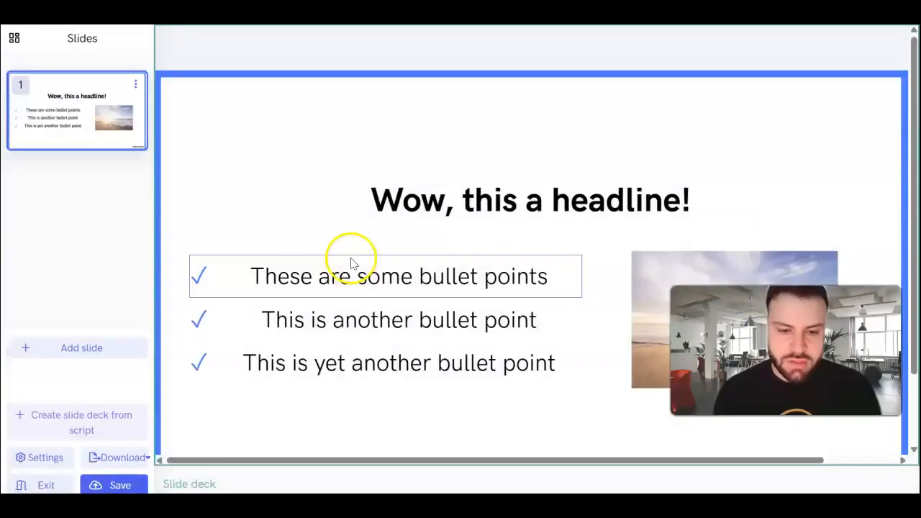
# - Start creating a slide deck from a script and choose the newly generated Untitled script, last in the list, as the source
pyautogui.click(64, 427)
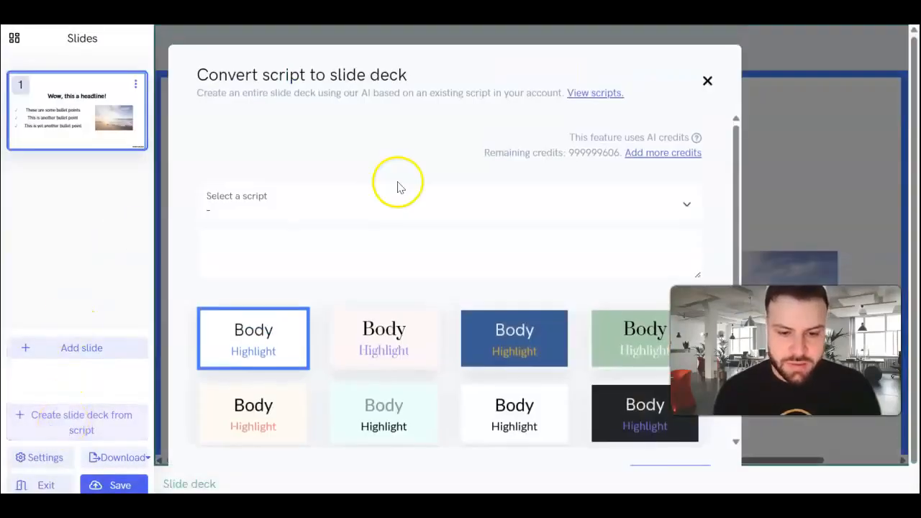
pyautogui.click(422, 213)
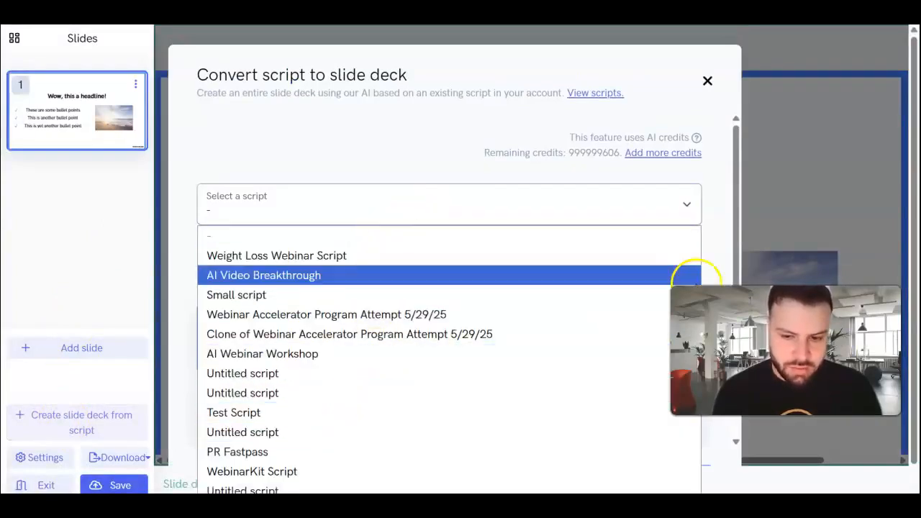
pyautogui.scroll(-4, 718, 242)
pyautogui.scroll(1, 410, 155)
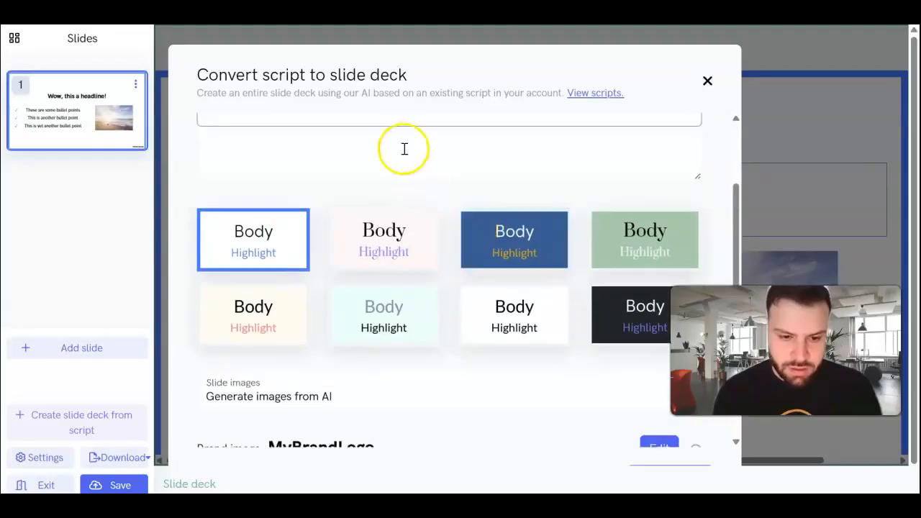
pyautogui.click(392, 124)
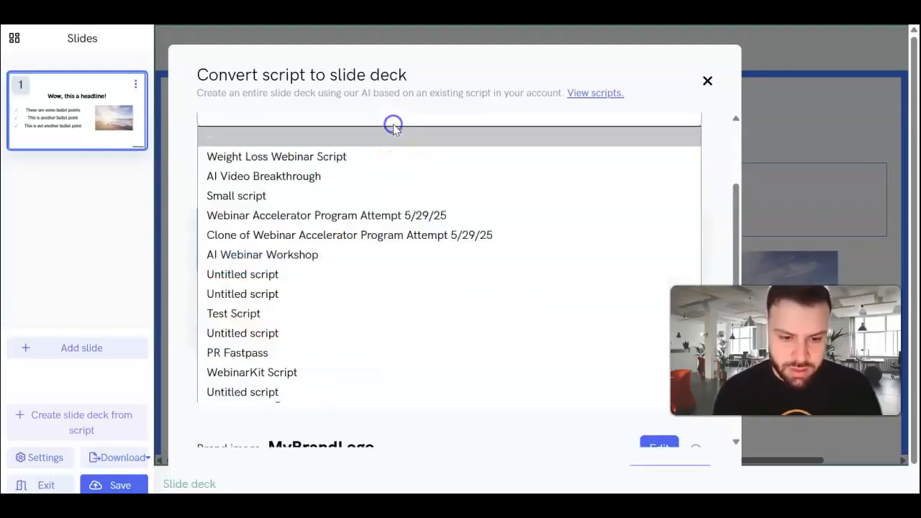
pyautogui.click(279, 389)
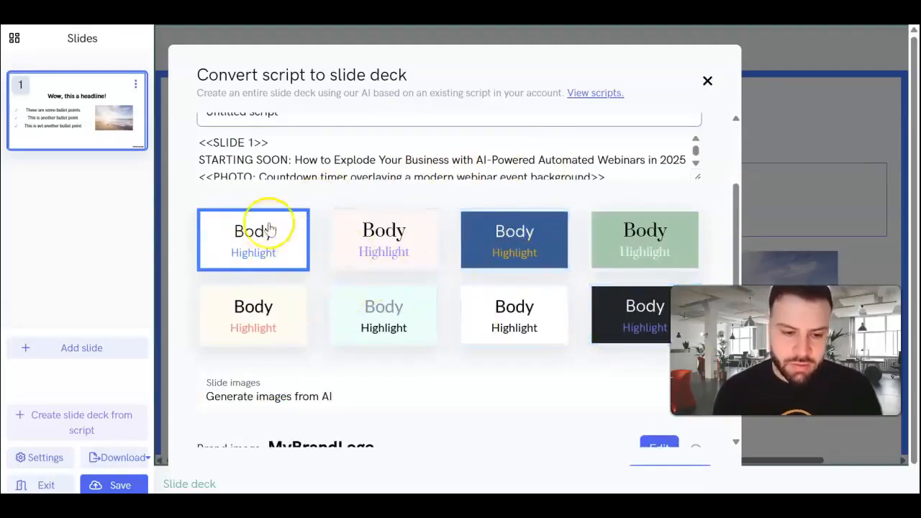
# - Keep slide images on Generate images from AI and set the brand image to the WebinarKit logo
pyautogui.scroll(-2, 462, 318)
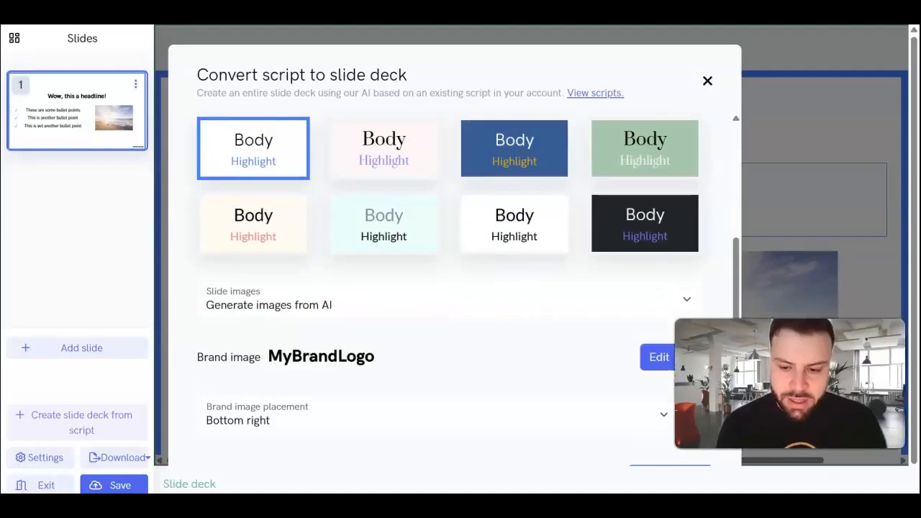
pyautogui.click(361, 311)
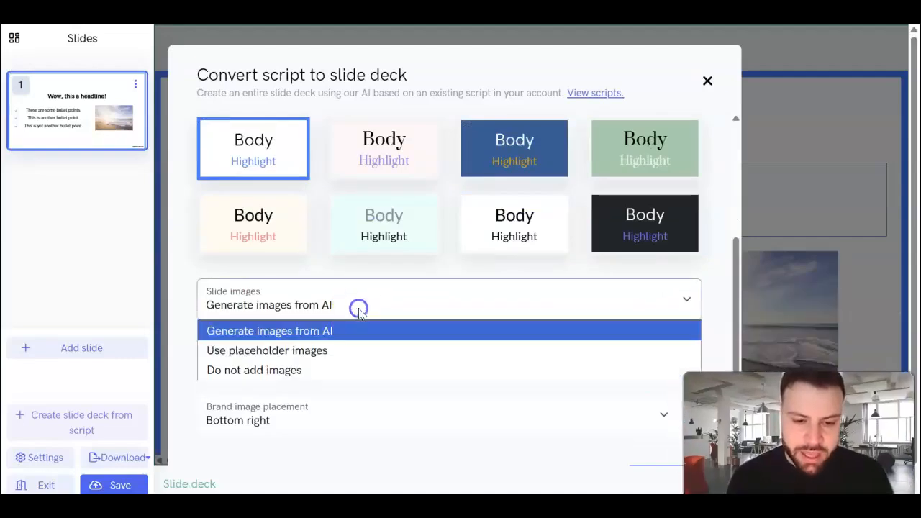
pyautogui.click(318, 330)
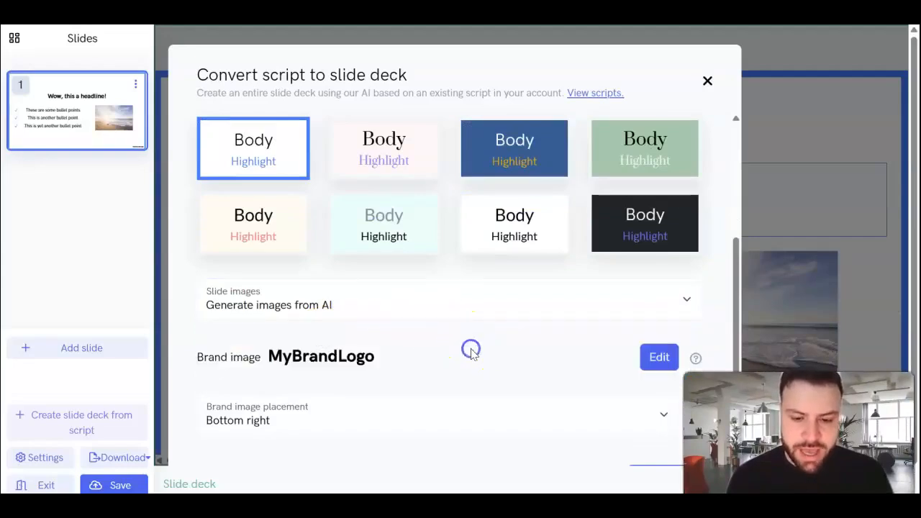
pyautogui.click(654, 356)
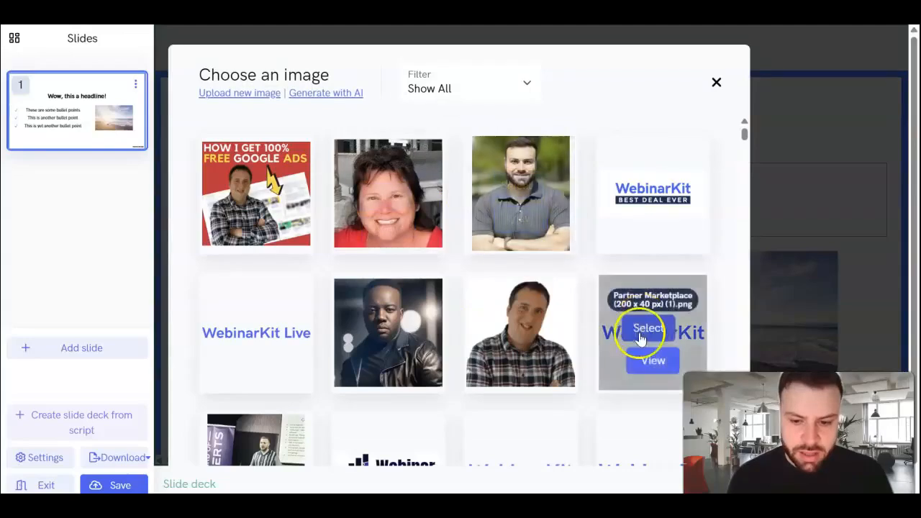
pyautogui.click(644, 325)
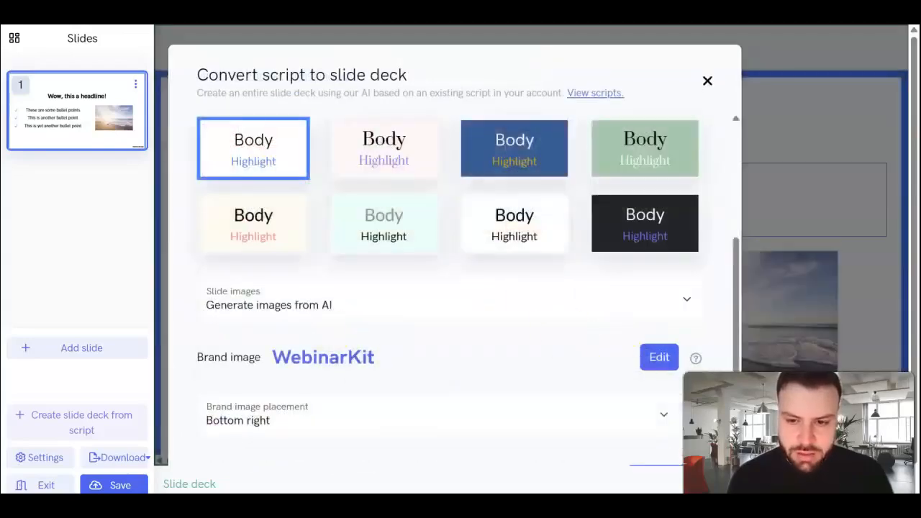
# - Enable replacing the existing slides and import the script to generate the slide deck
pyautogui.scroll(-1, 570, 288)
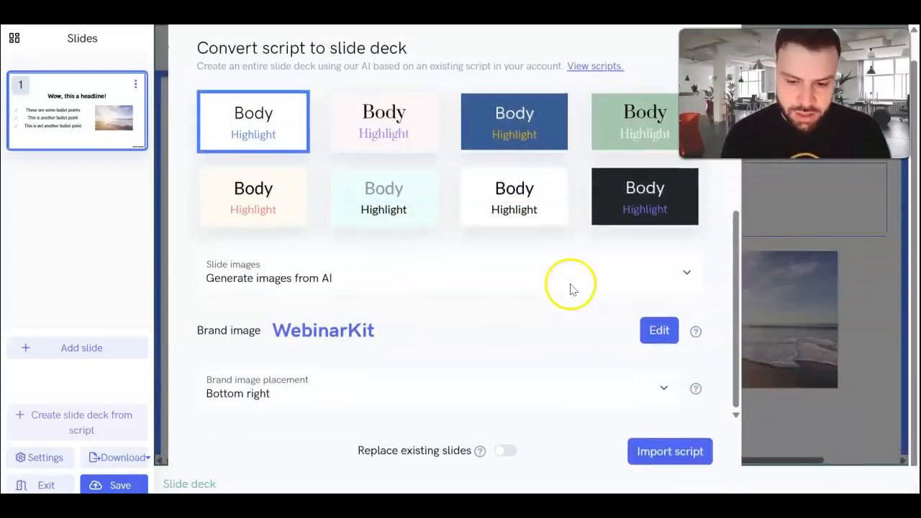
pyautogui.click(505, 451)
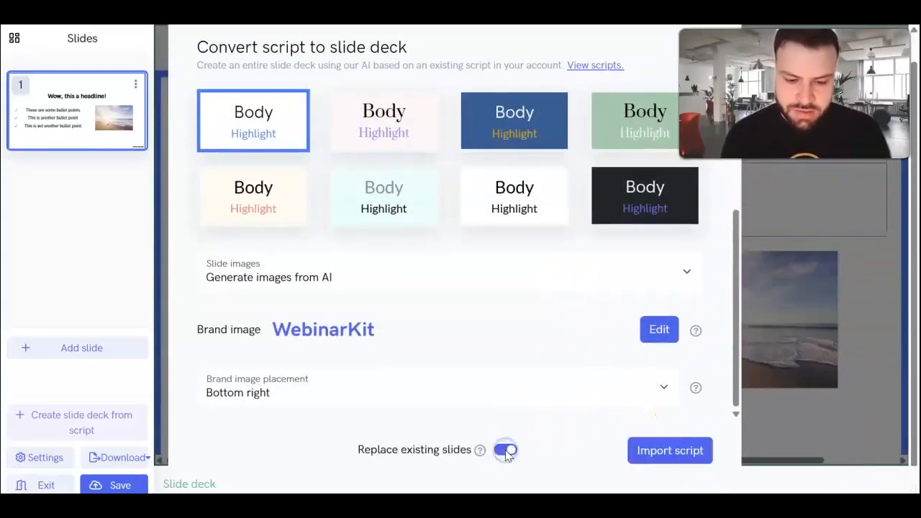
pyautogui.click(663, 459)
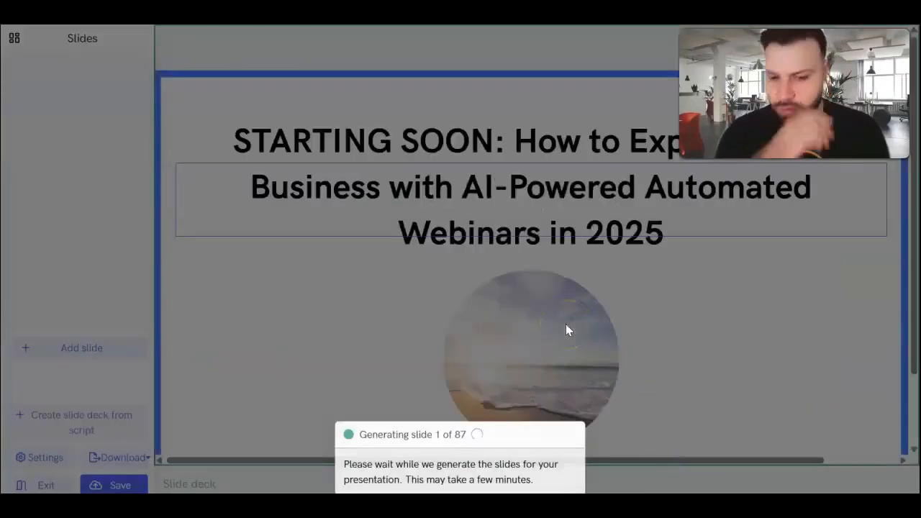